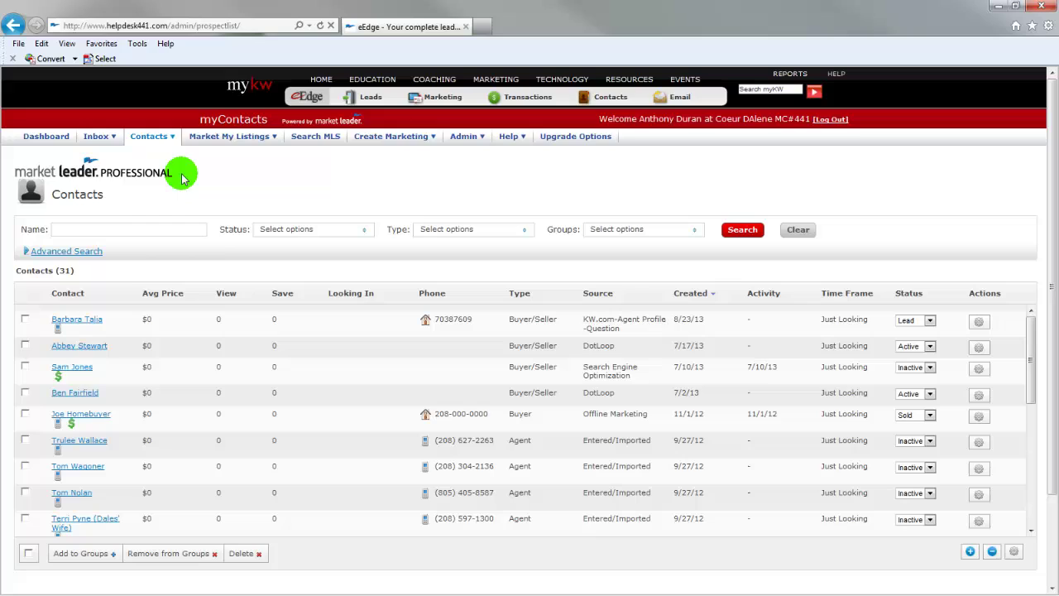
Create a new contact group named "Import Group" in the group management page.
click(170, 139)
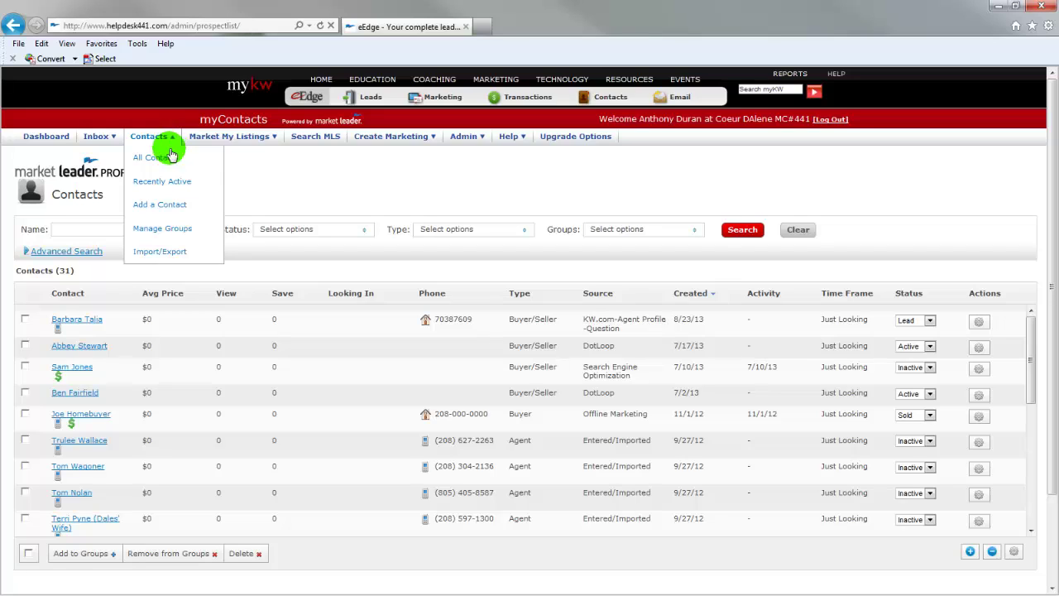
click(162, 235)
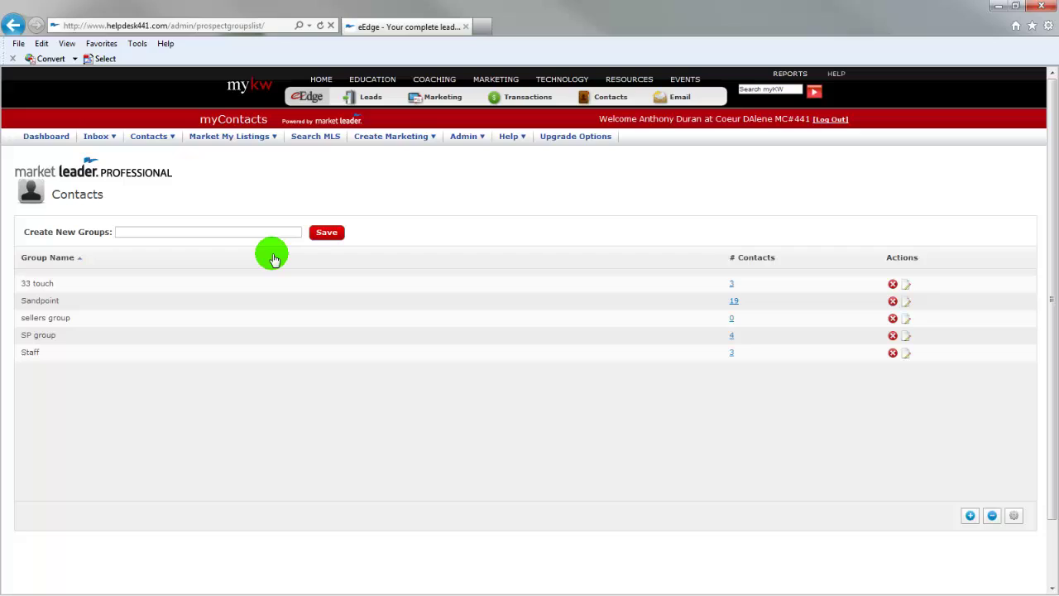
text(mport Group)
click(324, 234)
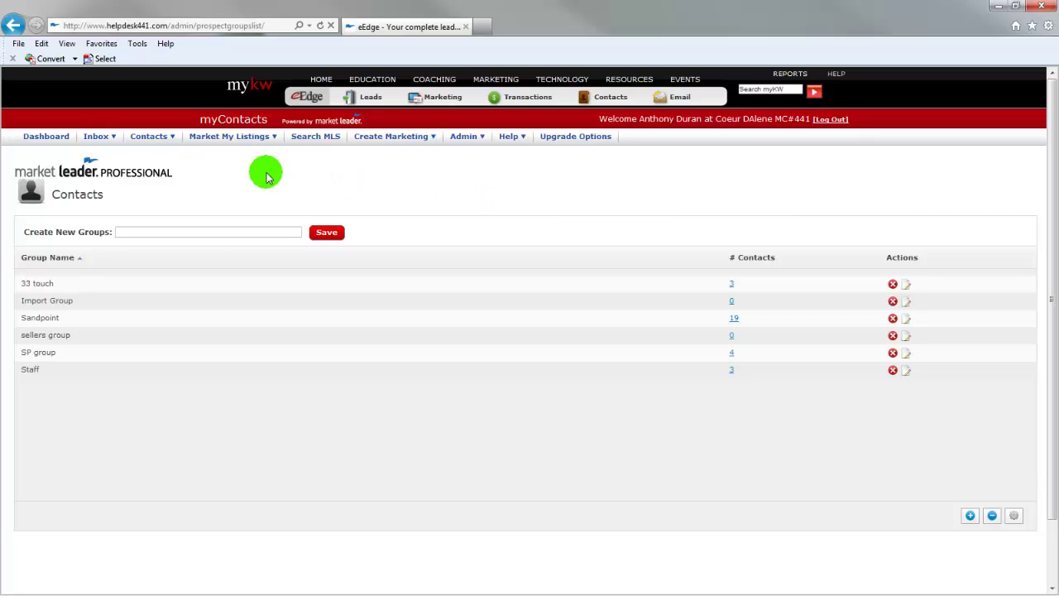
Open the contact import page and assign the imported contacts to Import Group.
click(137, 142)
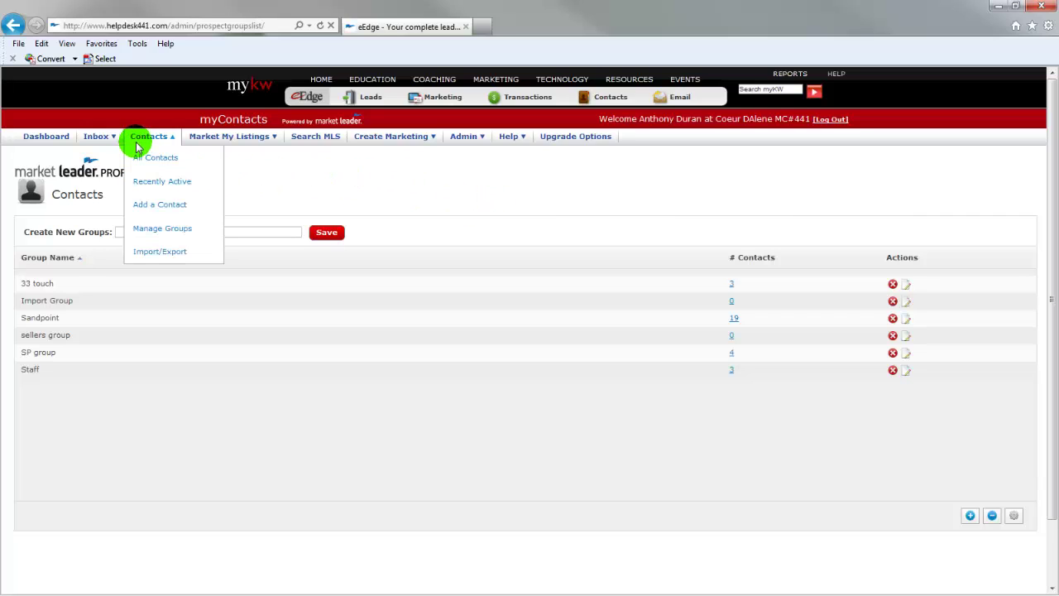
click(175, 254)
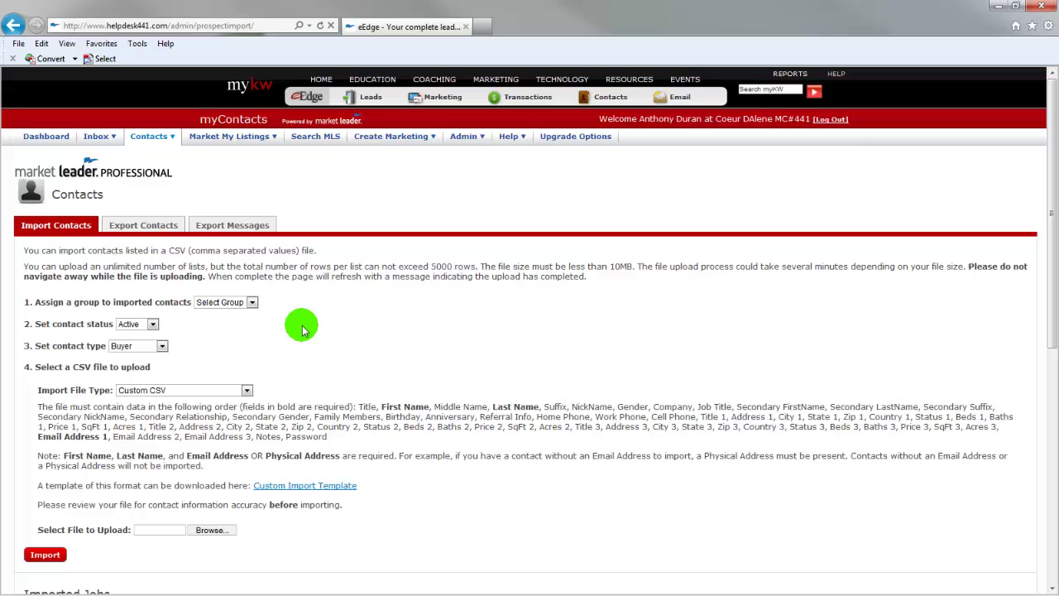
click(253, 303)
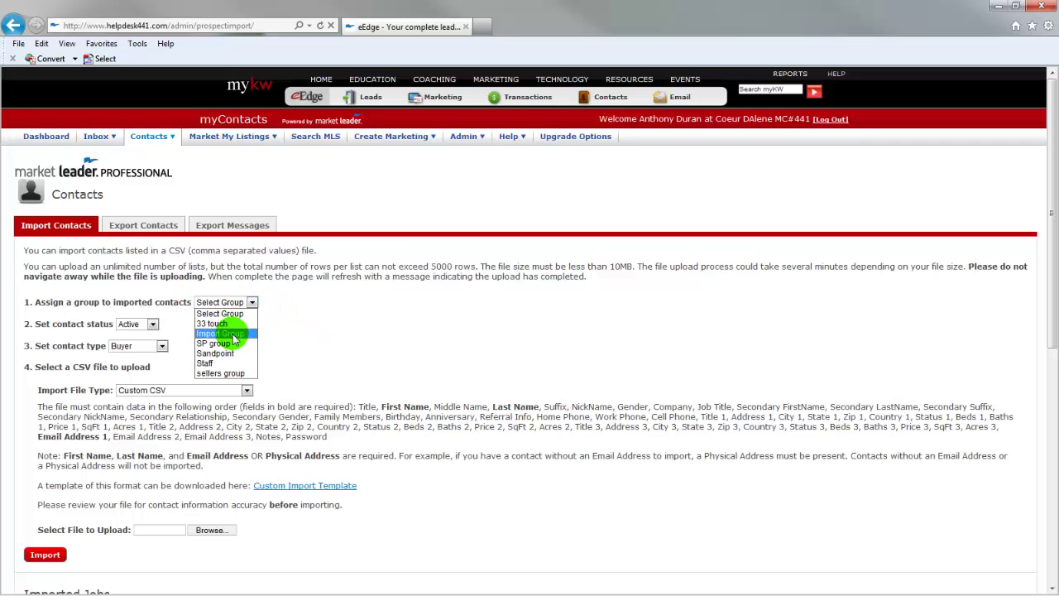
click(235, 336)
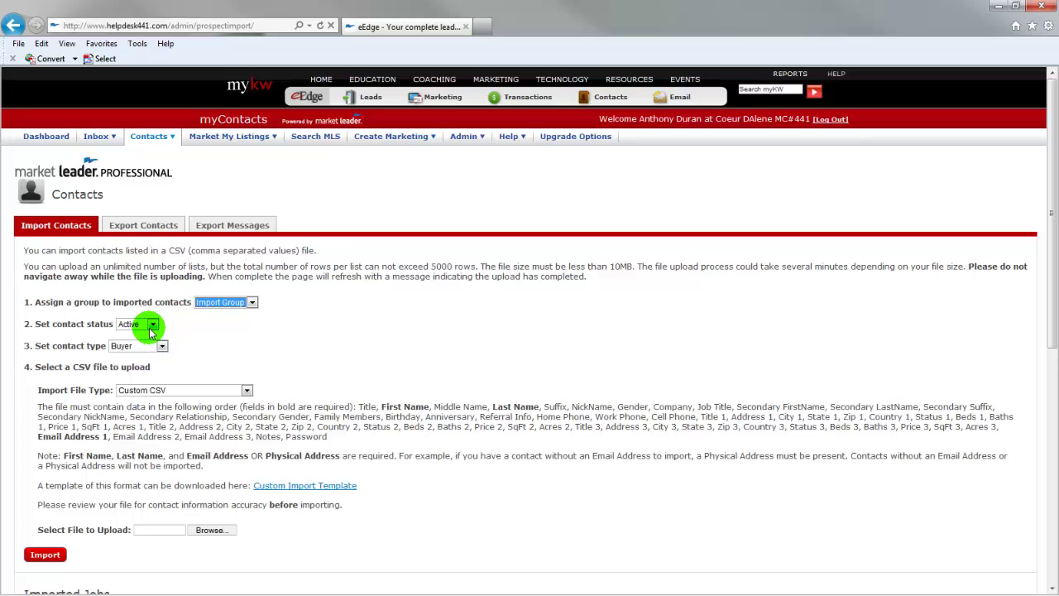
click(185, 357)
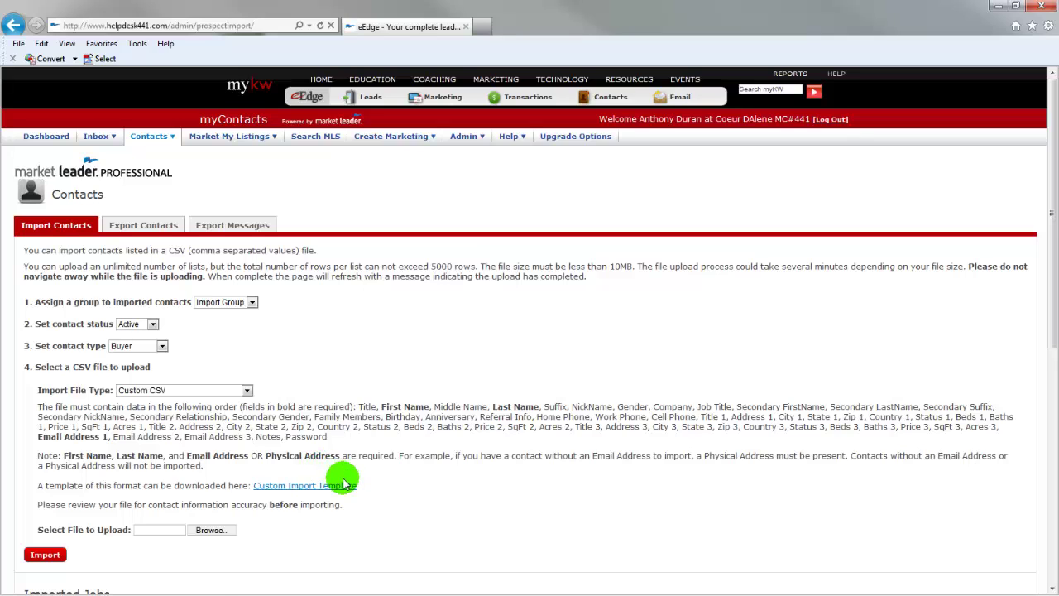
Select "Training Customer Import List.csv" from the Desktop as the upload file and import it.
scroll(298, 542, down, 1)
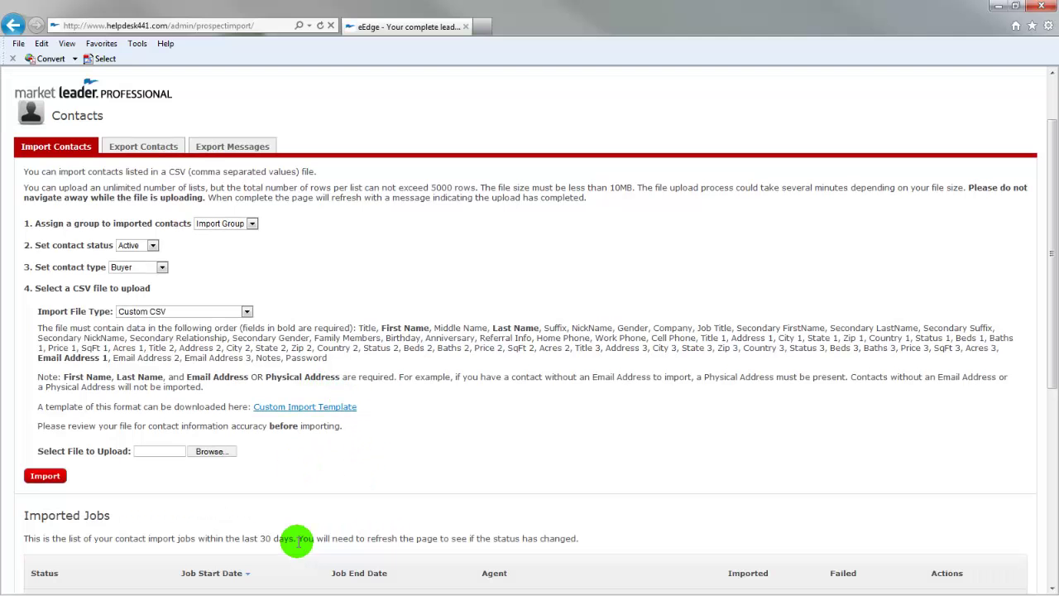
click(206, 452)
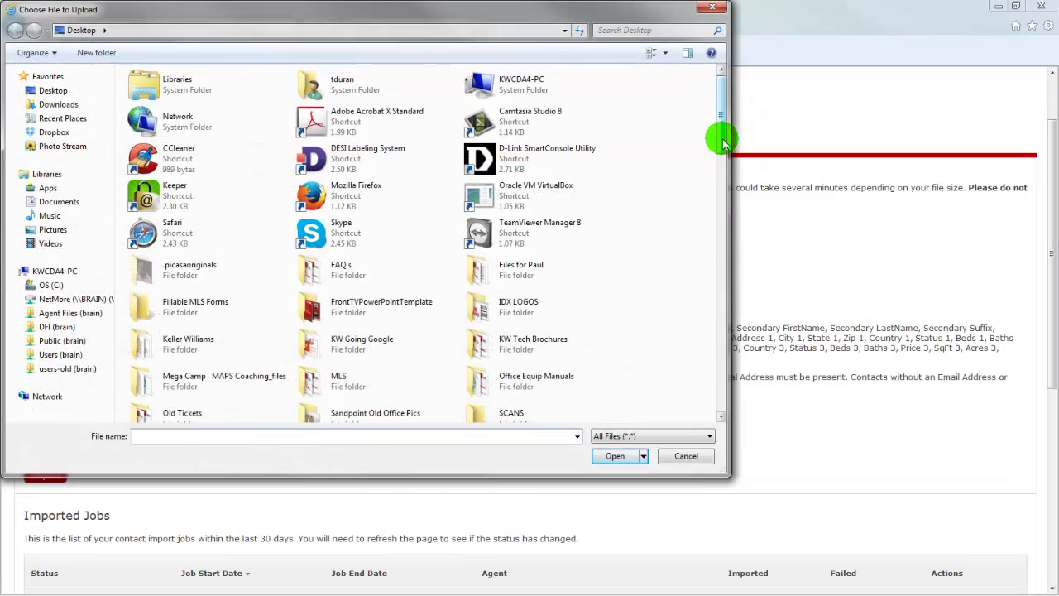
text(tra)
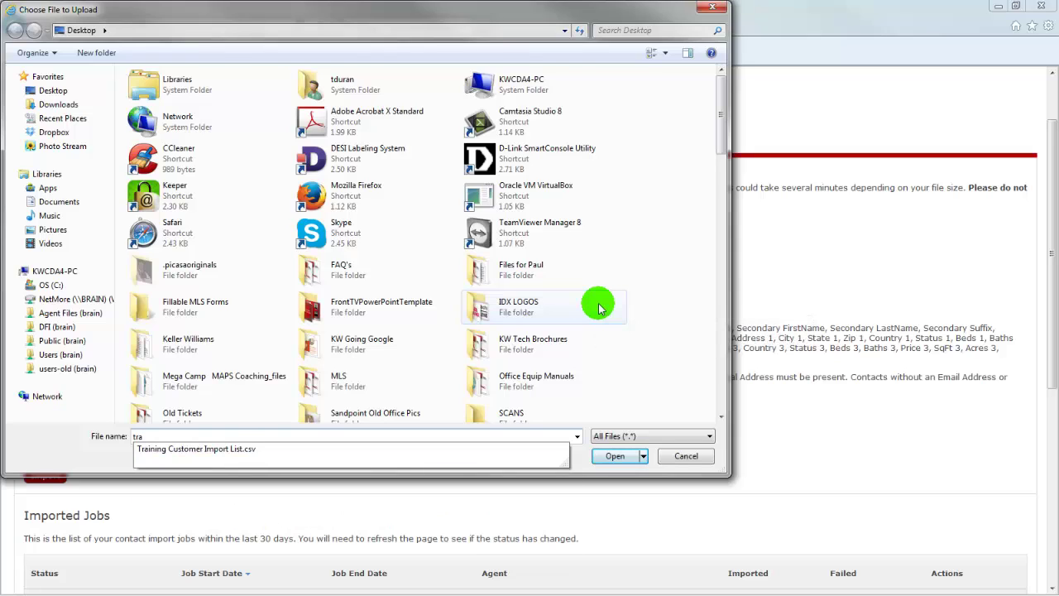
key(Down)
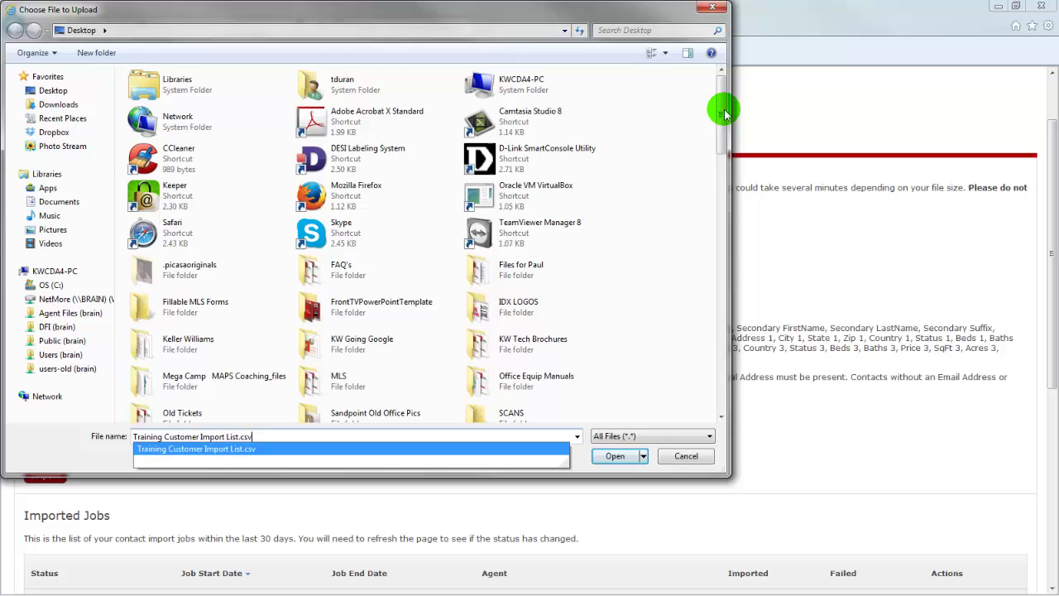
drag(719, 108, 716, 374)
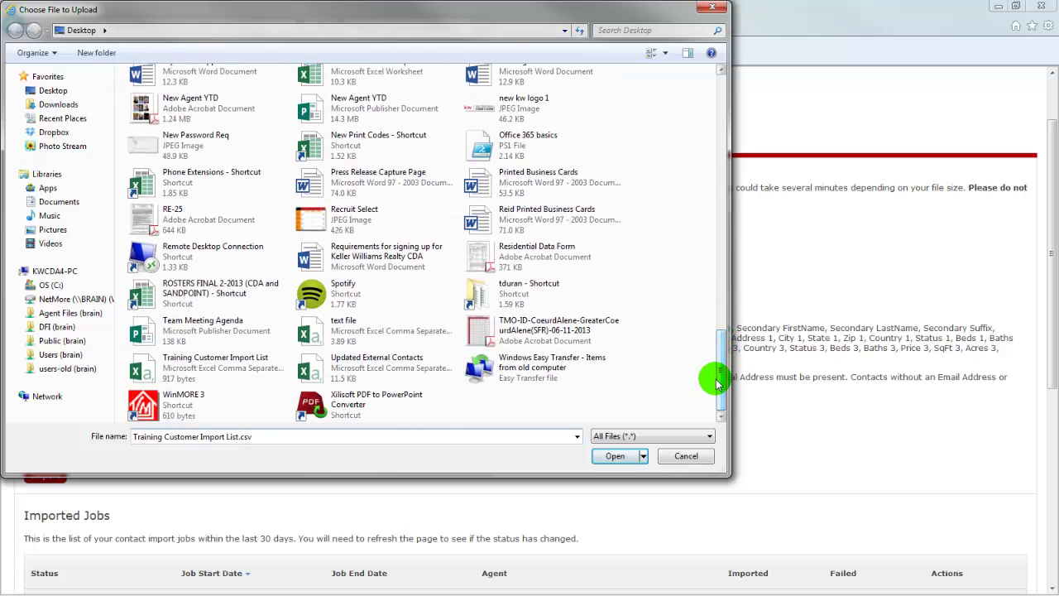
double_click(178, 369)
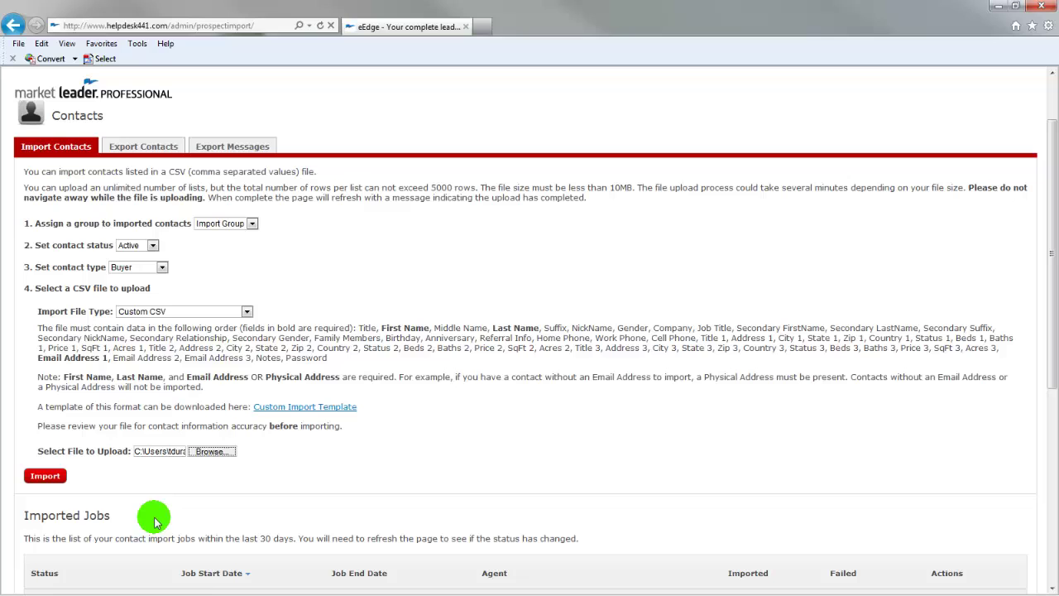
click(44, 478)
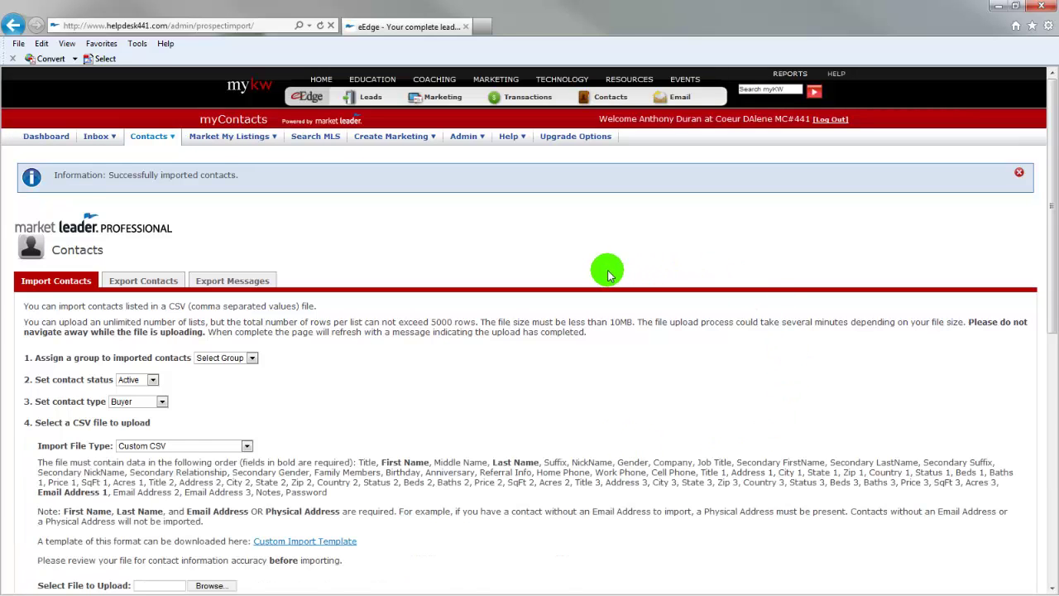
Review the Imported Jobs list, refresh the page to update the job's status, and check its failed records.
scroll(609, 273, down, 1)
scroll(608, 273, down, 3)
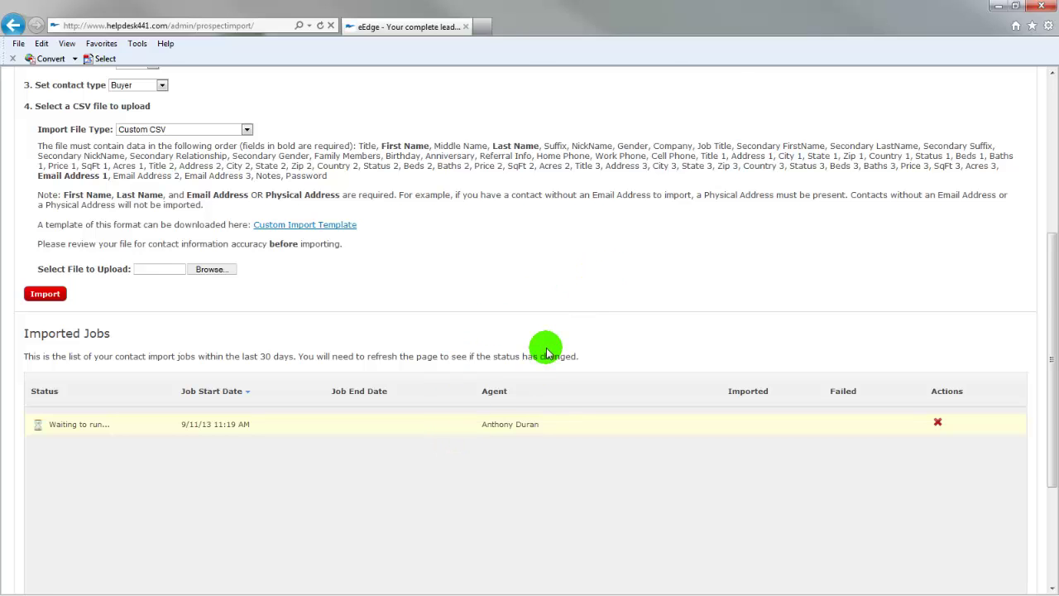
scroll(546, 354, up, 2)
scroll(546, 353, up, 2)
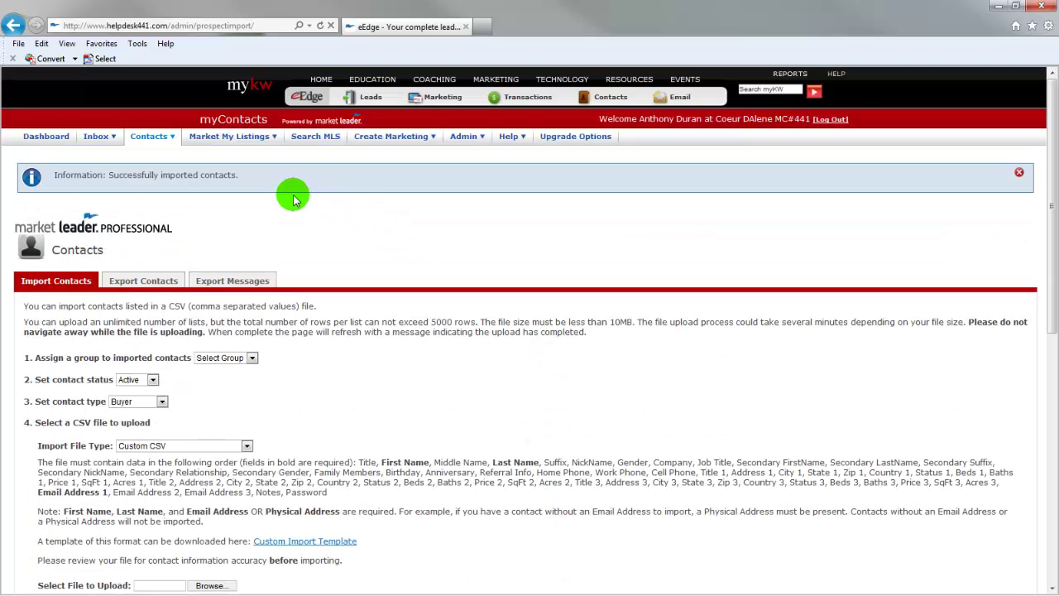
scroll(491, 289, down, 4)
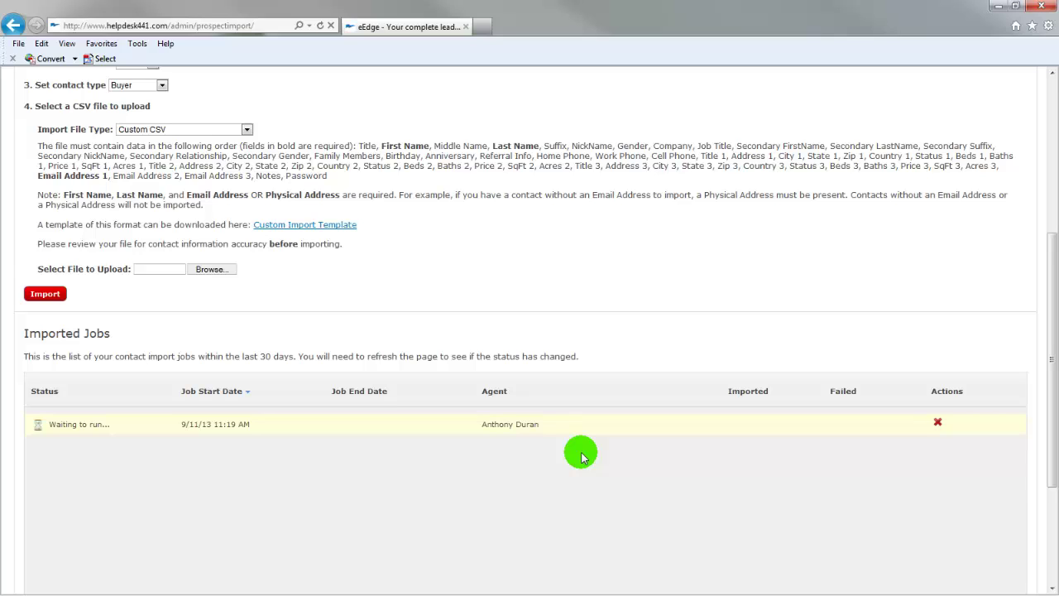
key(F5)
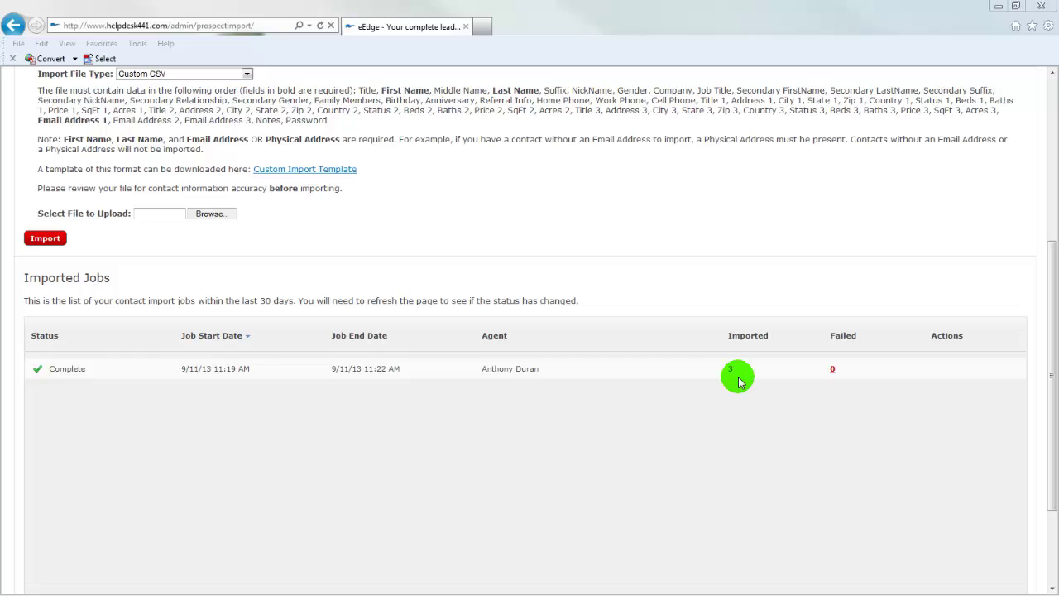
click(833, 369)
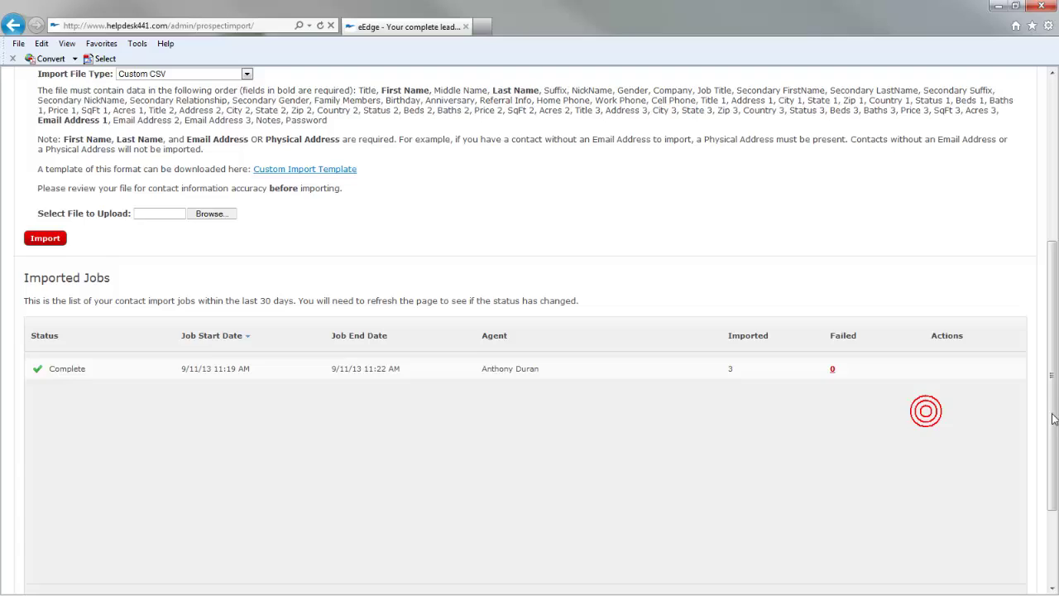
Open the list of all contacts and filter it by the group Import Group.
scroll(925, 408, up, 2)
scroll(1043, 406, up, 3)
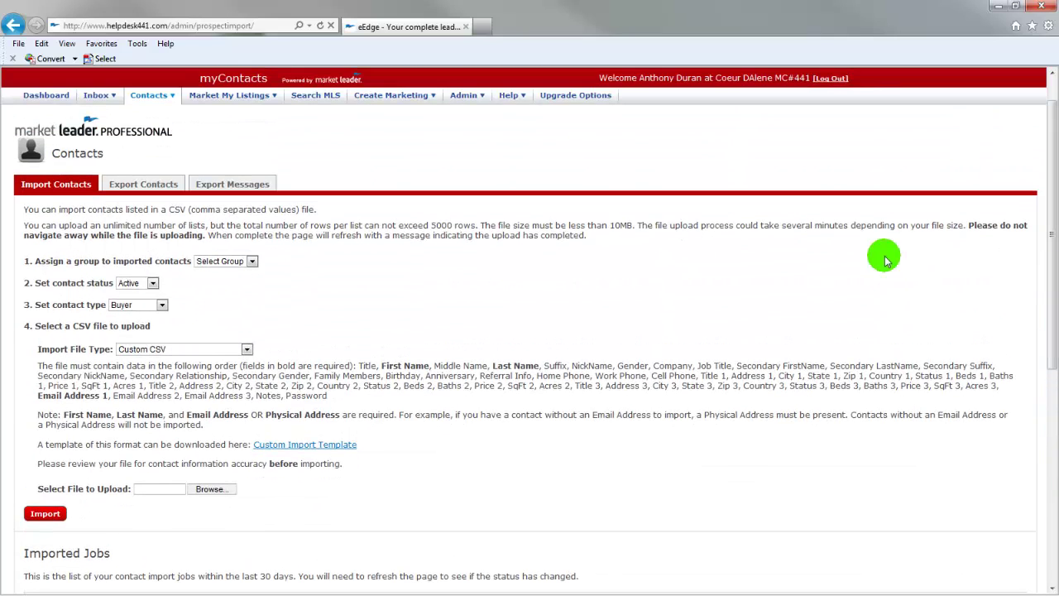
click(152, 95)
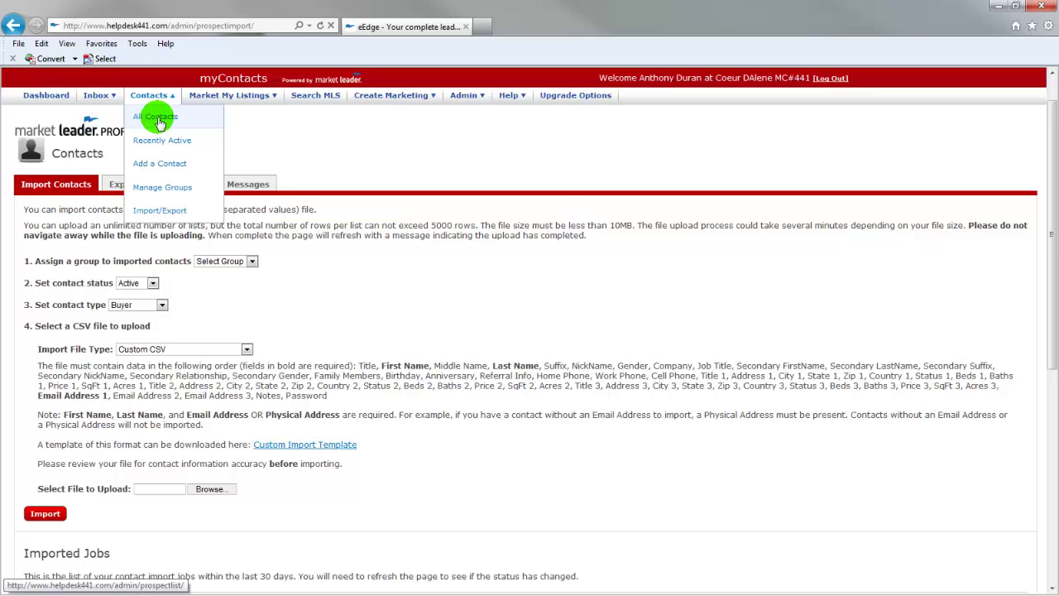
click(160, 120)
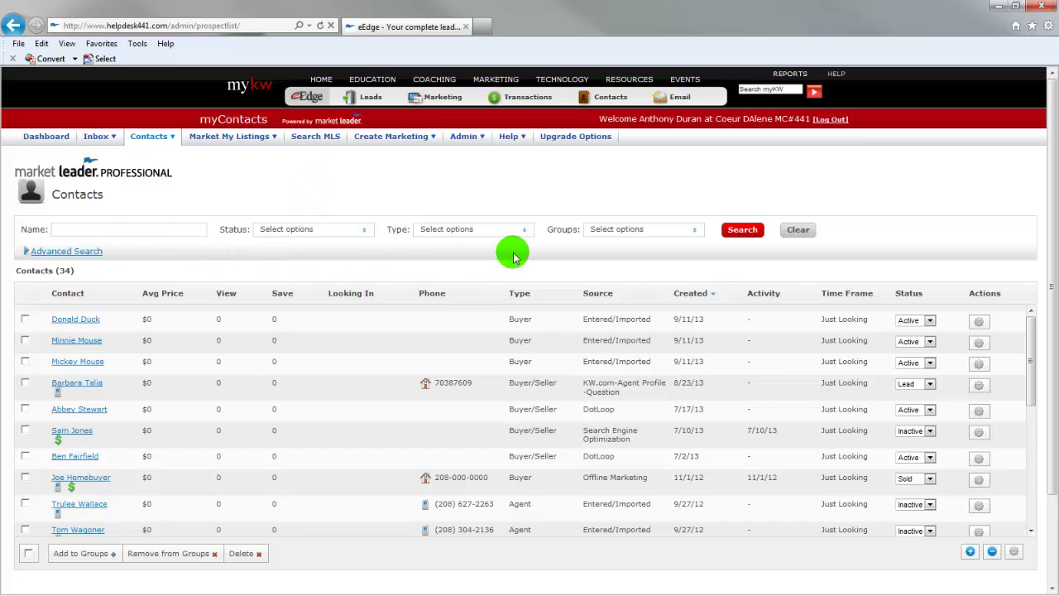
click(691, 229)
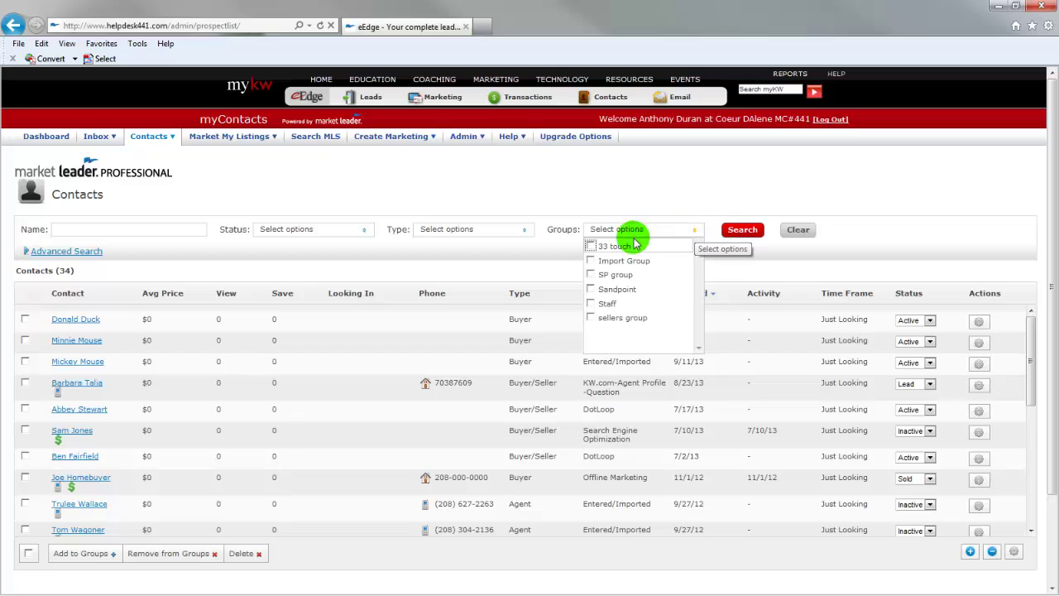
click(591, 261)
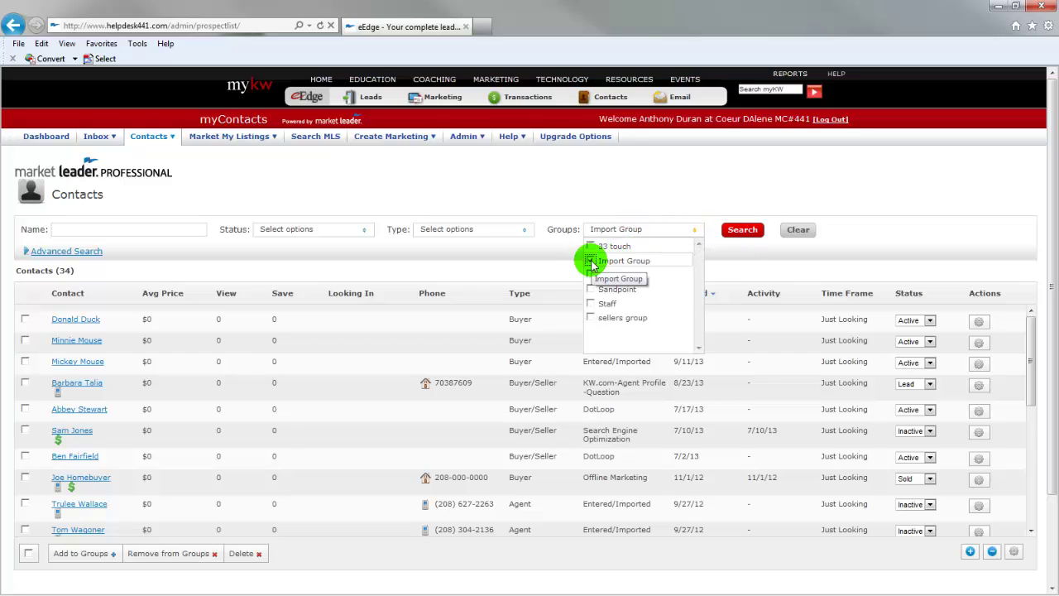
click(742, 230)
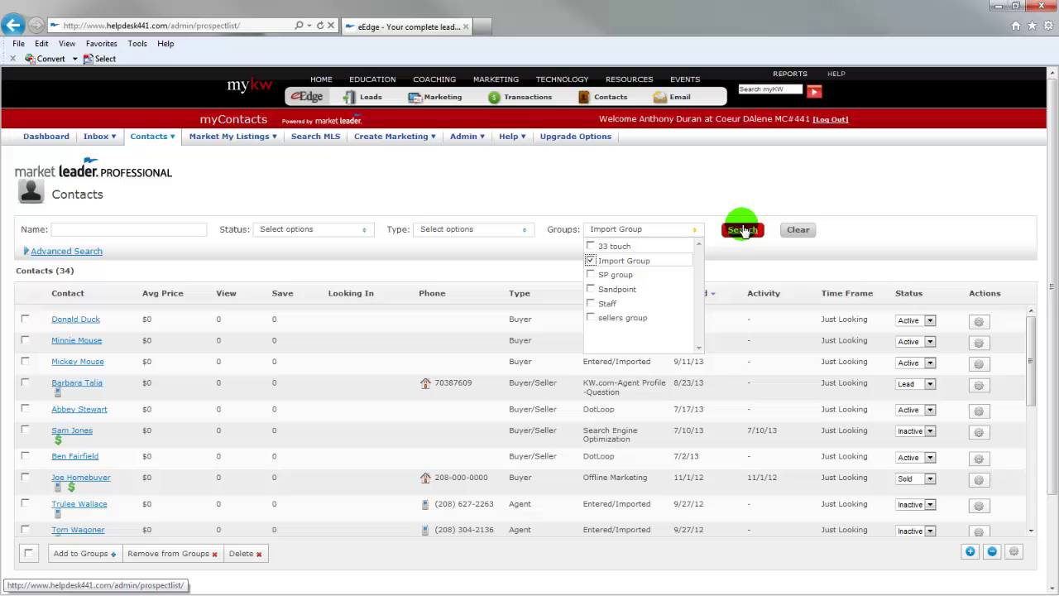